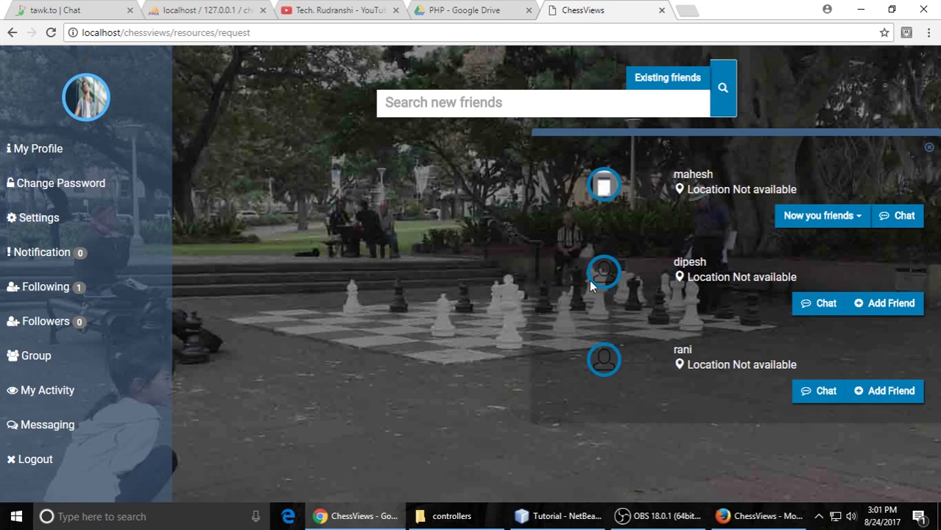
# Open a chat with stint, place it on the right, and return to the first user's friends list
pyautogui.click(758, 516)
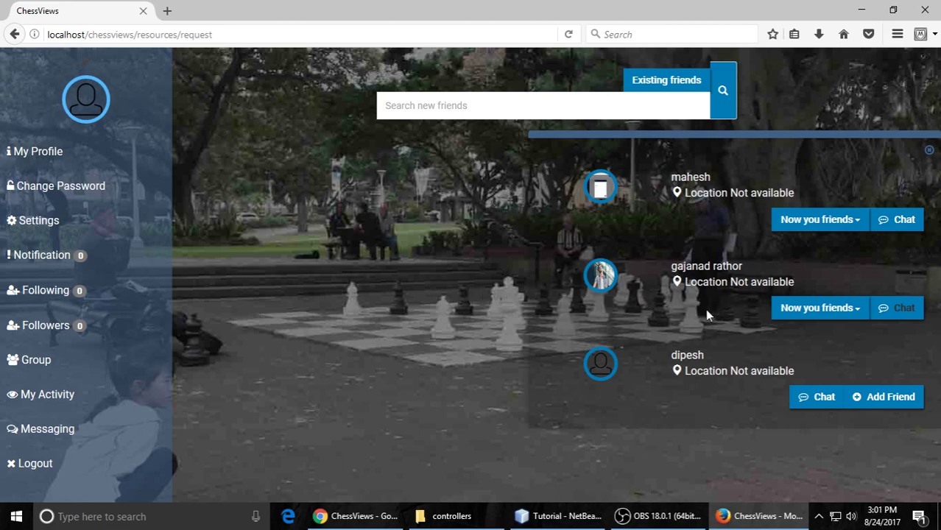
pyautogui.click(903, 312)
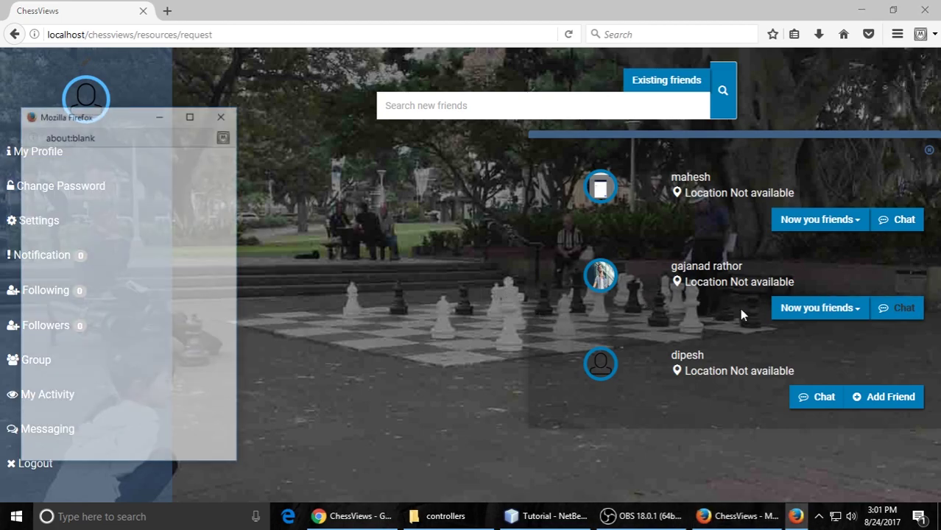
pyautogui.moveTo(115, 112); pyautogui.dragTo(721, 110)
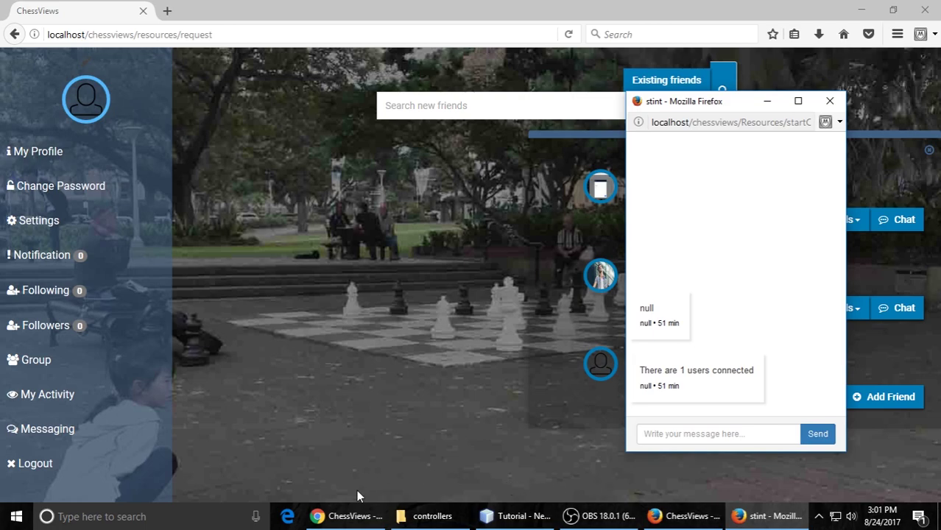
pyautogui.click(353, 516)
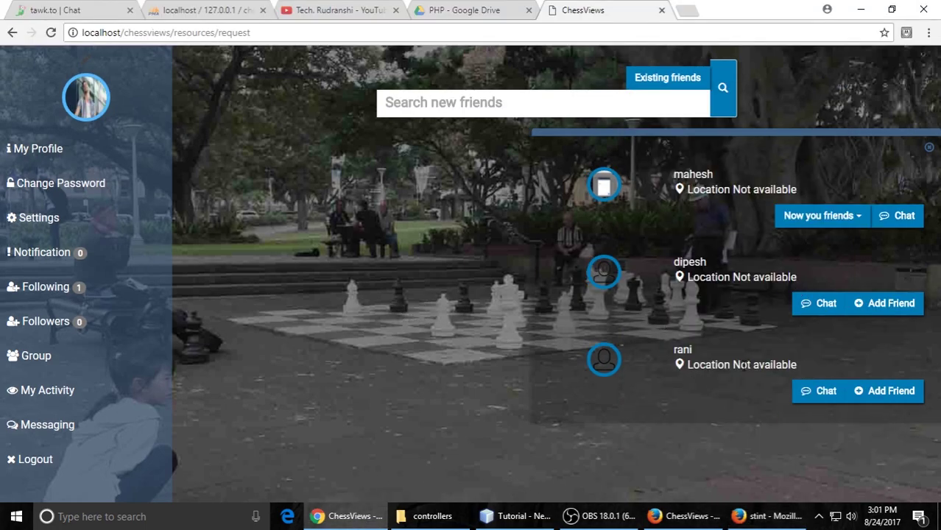
# Open rani's chat window and position it in the middle beside stint's chat window
pyautogui.click(816, 391)
pyautogui.moveTo(111, 118); pyautogui.dragTo(219, 103)
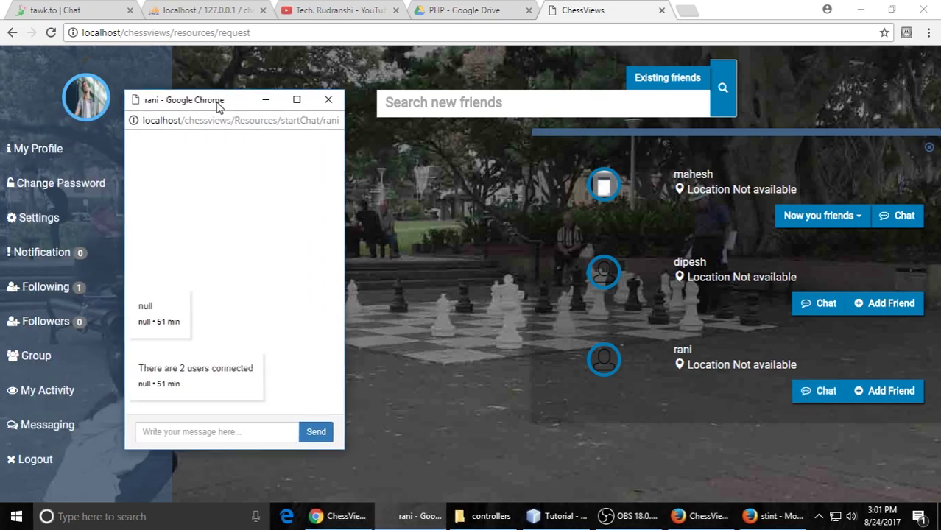
pyautogui.click(764, 521)
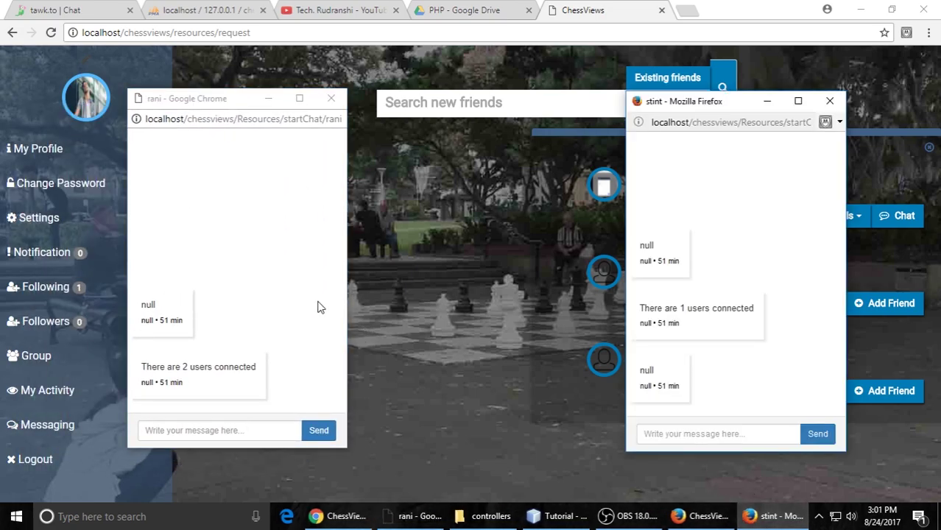
pyautogui.moveTo(204, 111)
pyautogui.mouseDown()
pyautogui.moveTo(374, 89)
pyautogui.moveTo(372, 99)
pyautogui.moveTo(328, 101)
pyautogui.mouseUp()
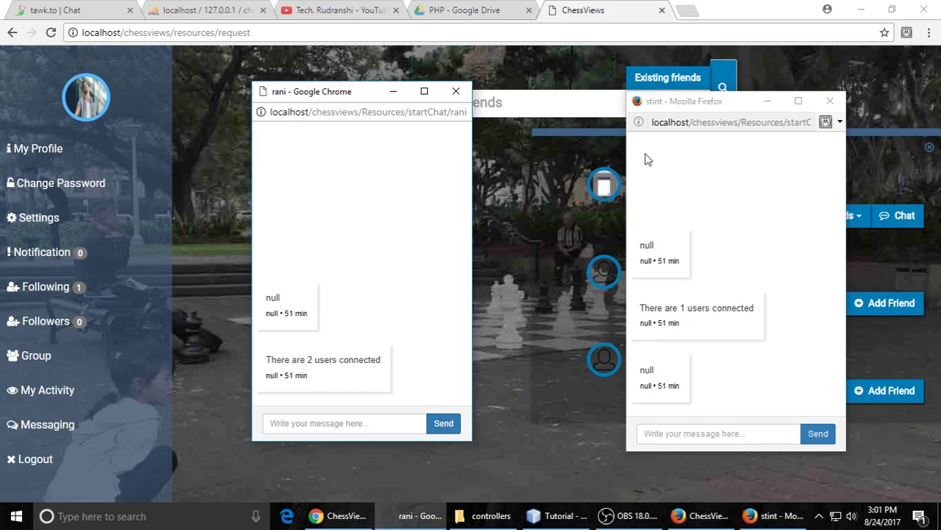
pyautogui.moveTo(725, 101); pyautogui.dragTo(699, 88)
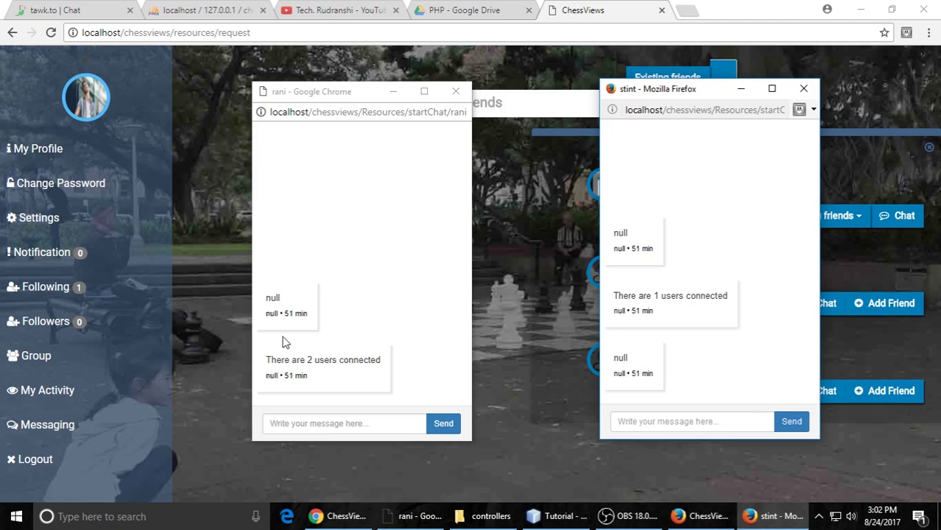
# Send 'Hello Rani i am testing chat application here' from rani's chat popup, fixing the typo
pyautogui.click(302, 424)
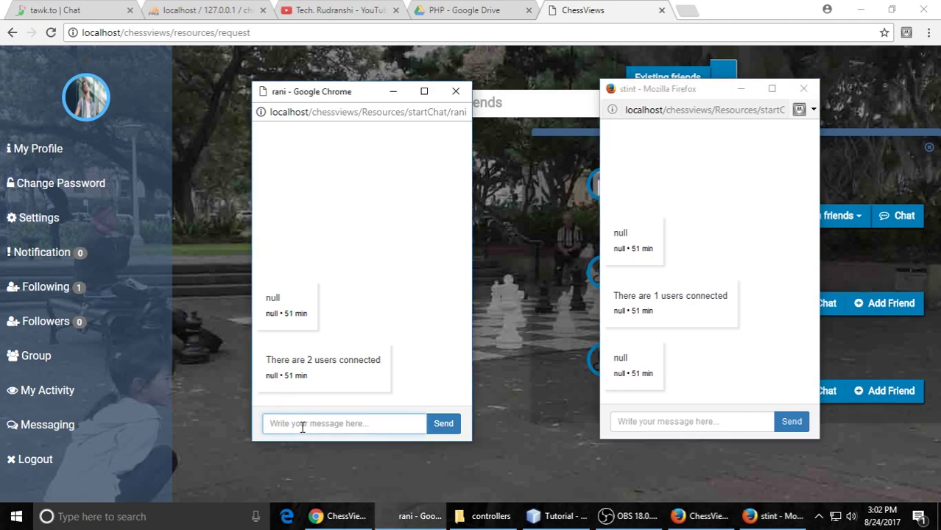
pyautogui.write('Hello')
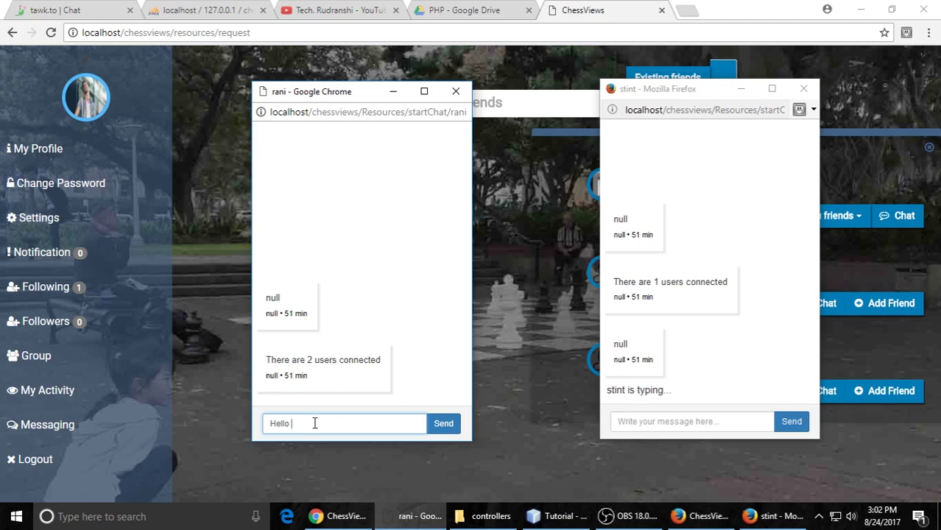
pyautogui.write('Rani ')
pyautogui.write('I am ')
pyautogui.write('ing cha')
pyautogui.write('t applica')
pyautogui.write('tion hre')
pyautogui.press('BackSpace')
pyautogui.press('BackSpace')
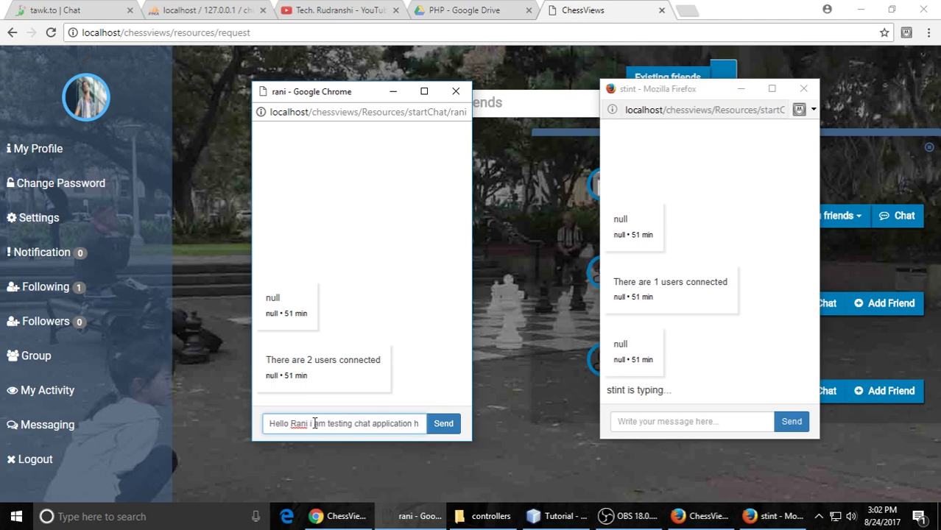
pyautogui.write('ere')
pyautogui.press('Return')
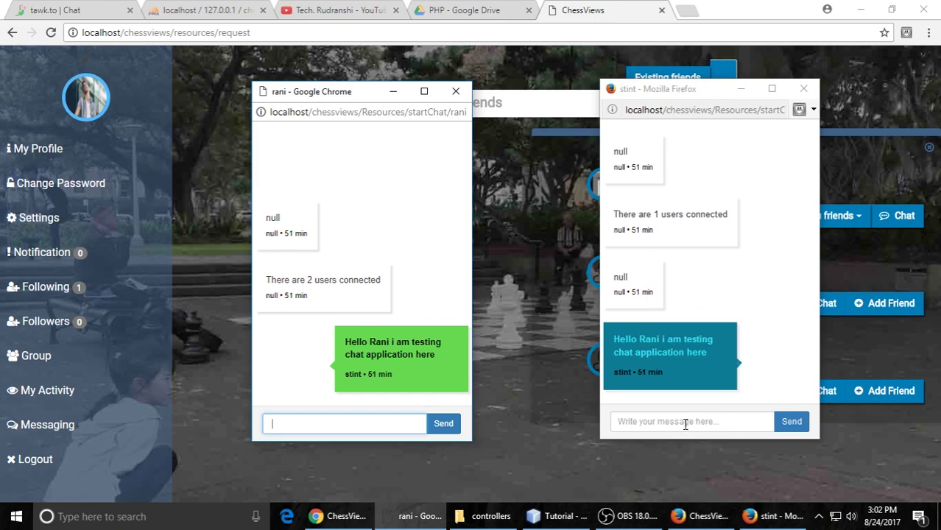
# Reply 'okay can you provide me mobile nuber of yours' from stint's chat popup
pyautogui.click(662, 423)
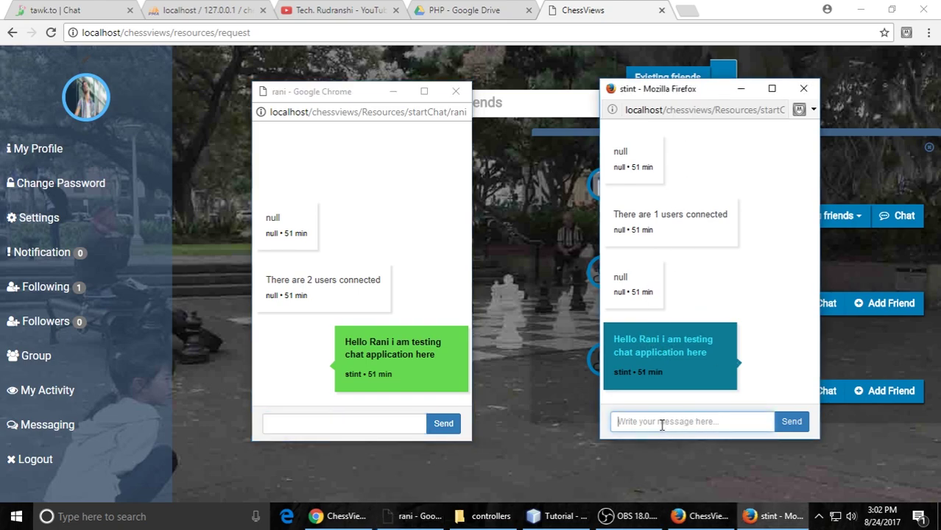
pyautogui.write('okayta')
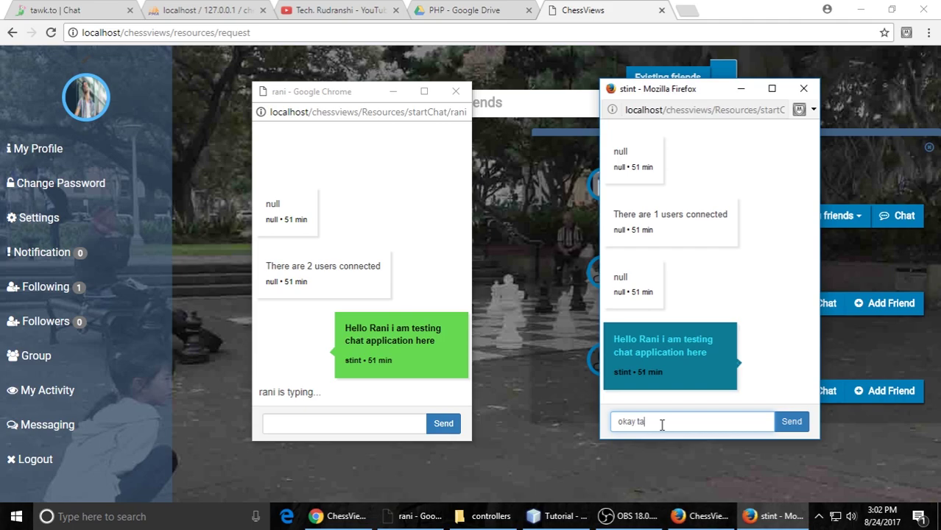
pyautogui.write('ke')
pyautogui.press('BackSpace')
pyautogui.press('BackSpace')
pyautogui.press('BackSpace')
pyautogui.write('ta')
pyautogui.press('BackSpace')
pyautogui.press('BackSpace')
pyautogui.write('ac')
pyautogui.press('BackSpace')
pyautogui.press('BackSpace')
pyautogui.write('can yo')
pyautogui.write('u prd')
pyautogui.press('BackSpace')
pyautogui.write('ovide m')
pyautogui.write('e mob')
pyautogui.write('ile nuber o')
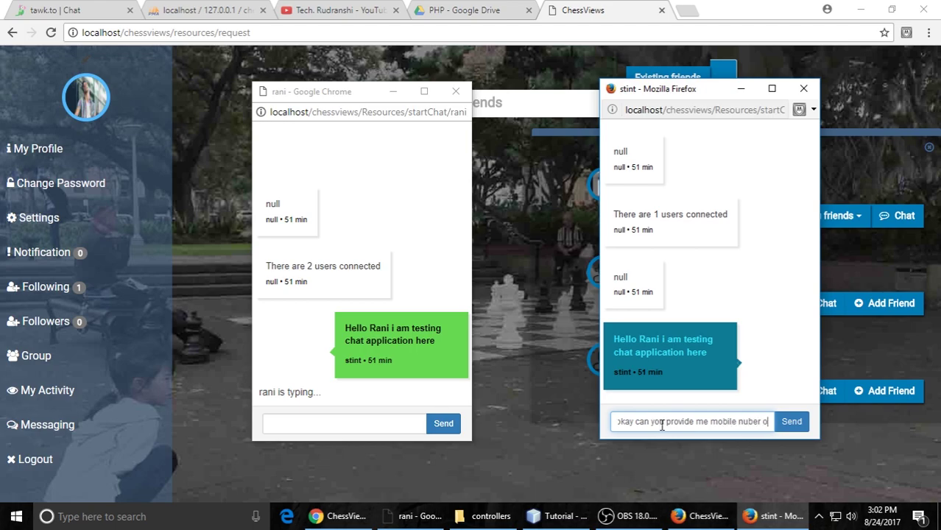
pyautogui.write('f yours')
pyautogui.press('Return')
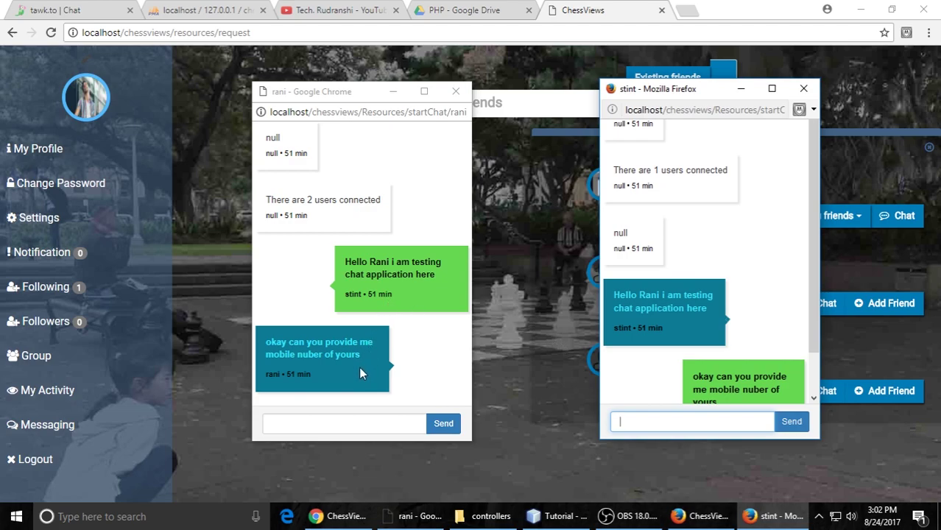
# Send 'Hello chat application is working fine hre' from rani's chat popup
pyautogui.click(312, 423)
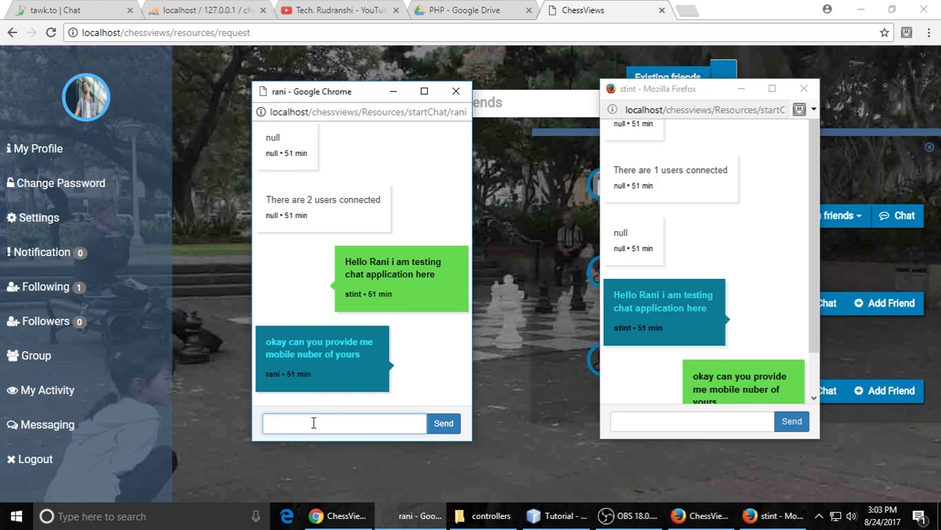
pyautogui.write('Hell')
pyautogui.write(' test')
pyautogui.press('BackSpace')
pyautogui.press('BackSpace')
pyautogui.press('BackSpace')
pyautogui.write('an')
pyautogui.write('hat a')
pyautogui.write('pplic')
pyautogui.write('ation is')
pyautogui.write('working fin')
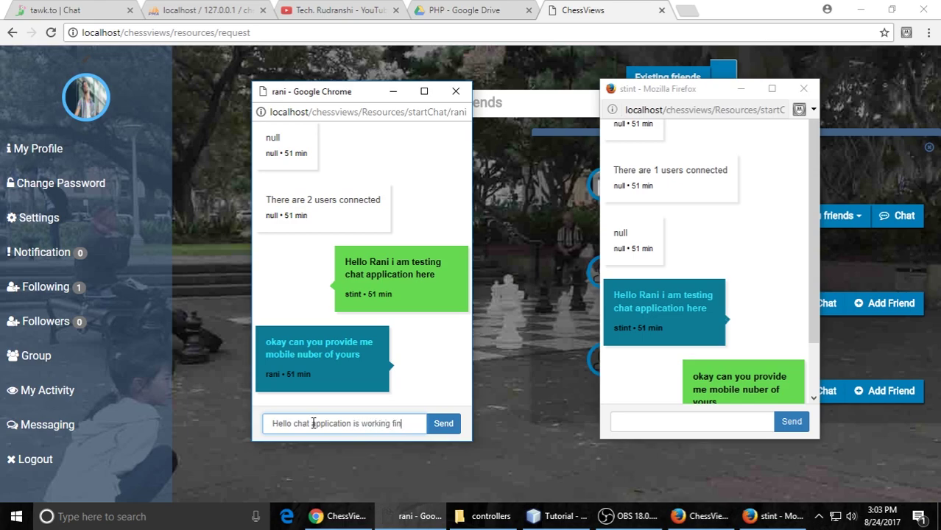
pyautogui.write('re')
pyautogui.press('Return')
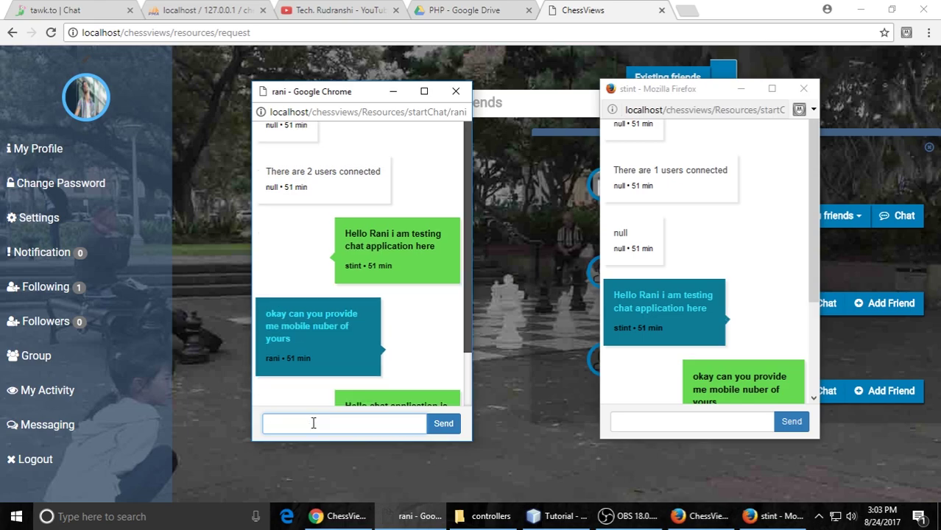
# Reply 'and i am teseting the chat applicating' from stint's chat popup
pyautogui.click(636, 421)
pyautogui.write('an')
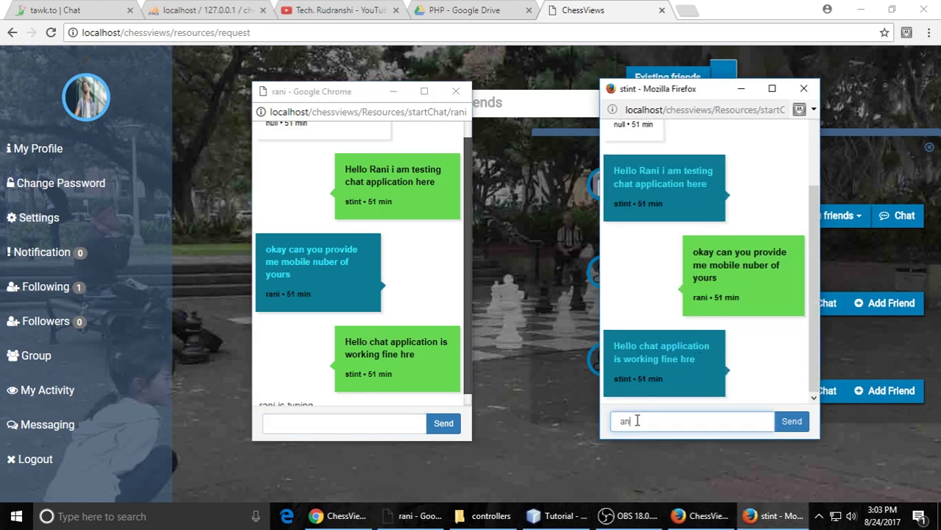
pyautogui.write('d i am te')
pyautogui.write('seting the ')
pyautogui.write('cha')
pyautogui.write('application')
pyautogui.press('Return')
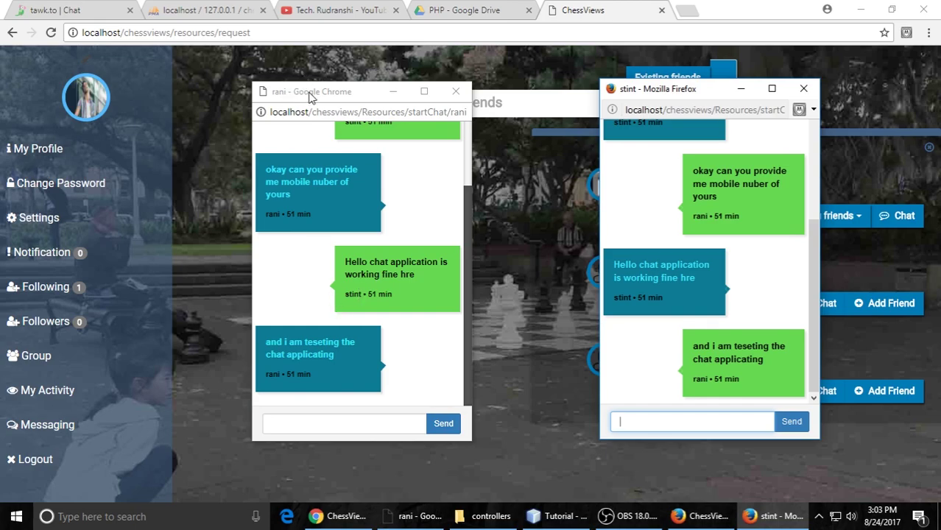
# Shift rani's and stint's chat windows left and open a dipesh chat window beside them
pyautogui.moveTo(317, 95); pyautogui.dragTo(135, 86)
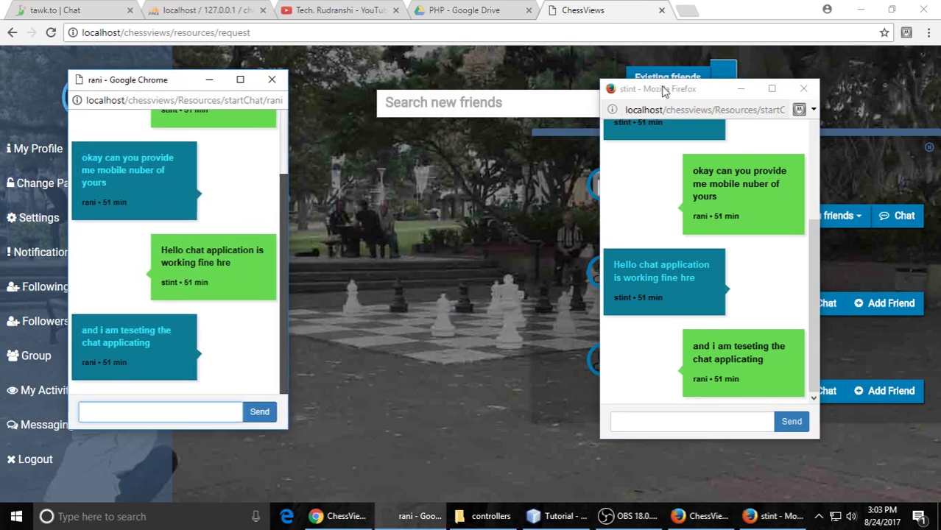
pyautogui.moveTo(664, 89); pyautogui.dragTo(378, 82)
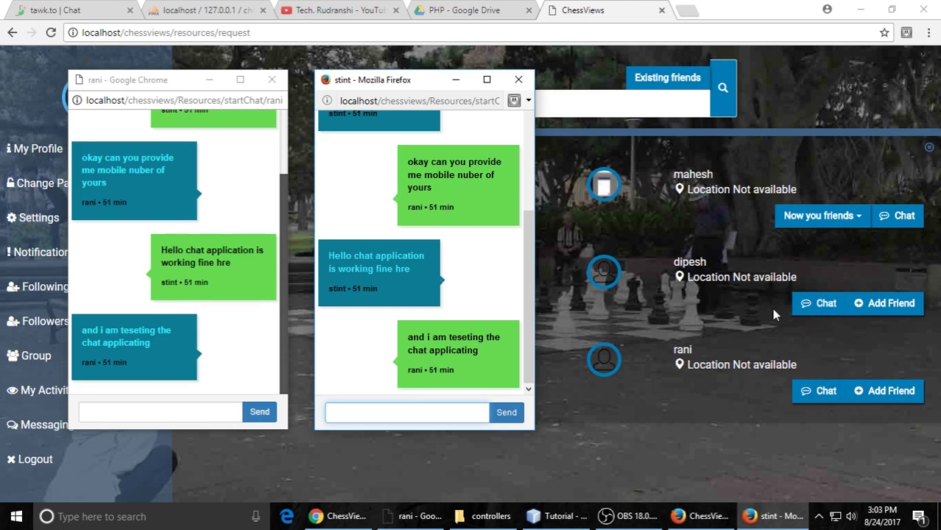
pyautogui.click(826, 309)
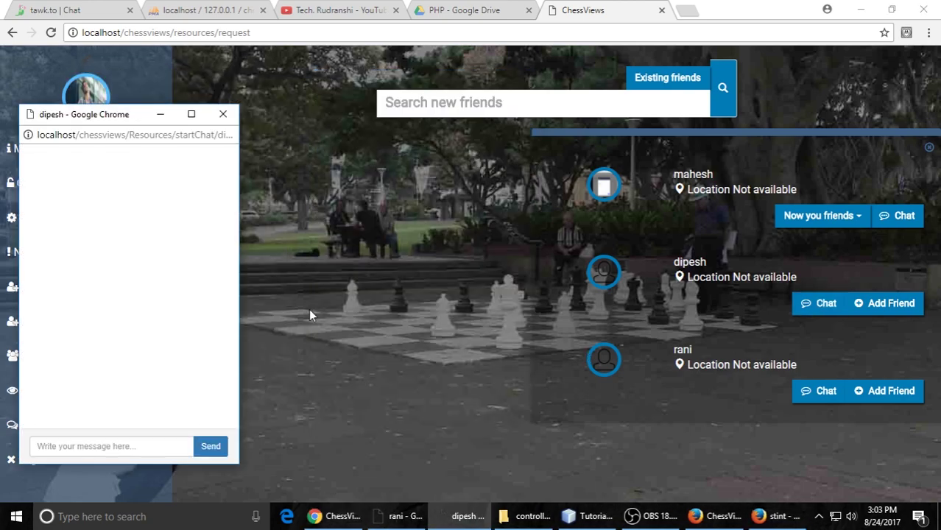
pyautogui.moveTo(84, 116); pyautogui.dragTo(104, 92)
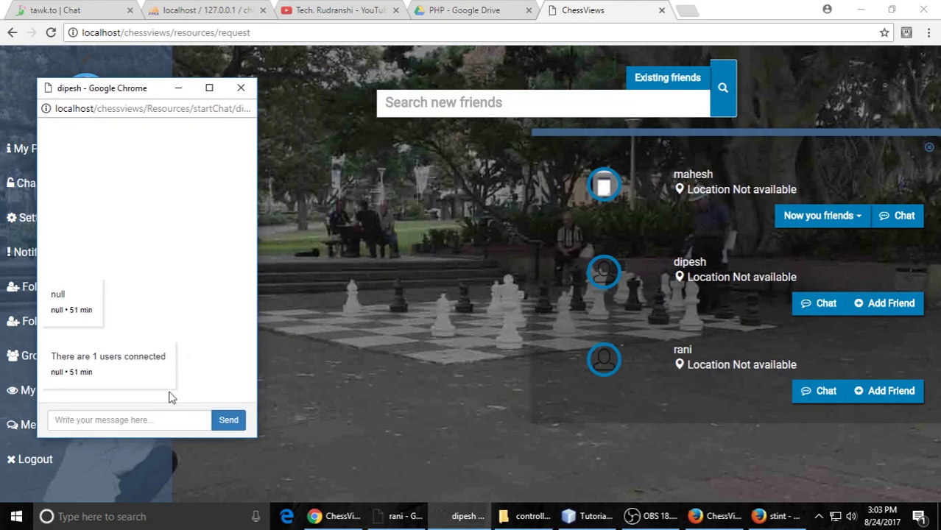
pyautogui.click(397, 517)
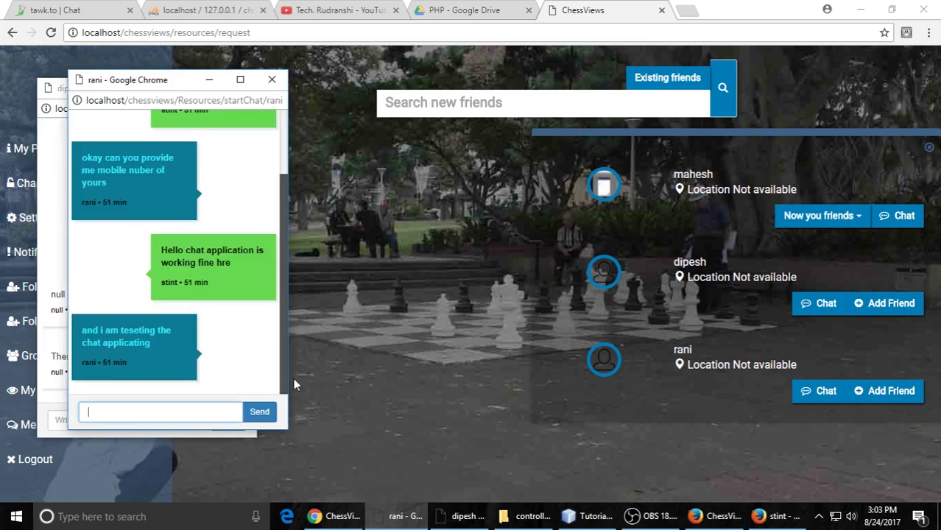
# Line up the dipesh, stint and rani chat popups in a row across the screen
pyautogui.moveTo(221, 80); pyautogui.dragTo(739, 95)
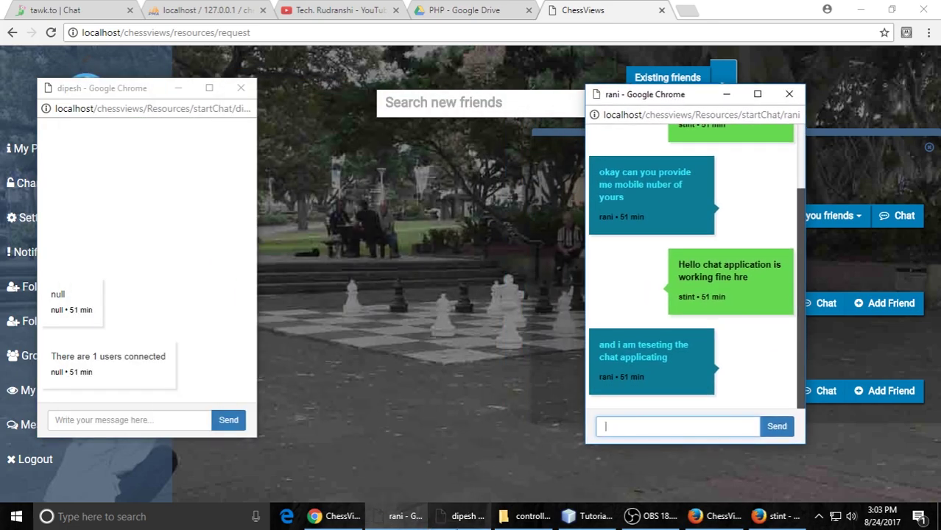
pyautogui.click(779, 516)
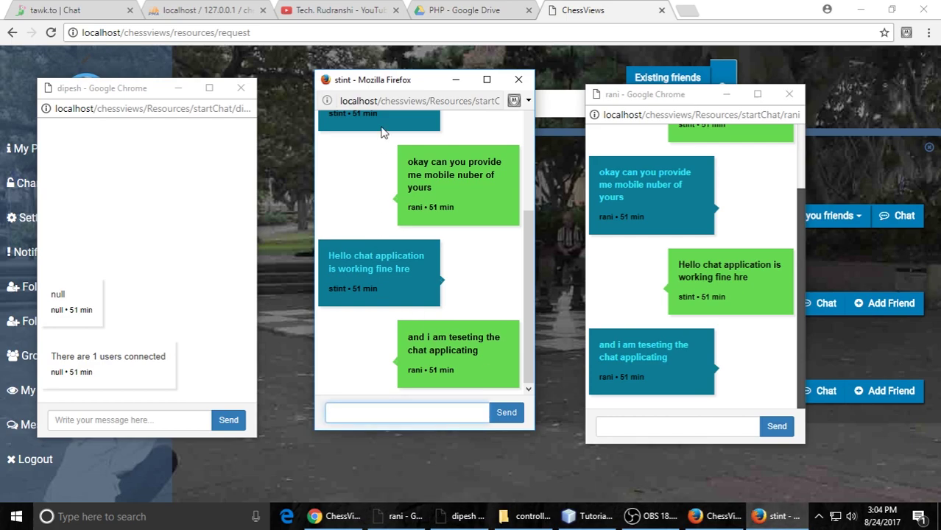
pyautogui.moveTo(405, 86); pyautogui.dragTo(408, 77)
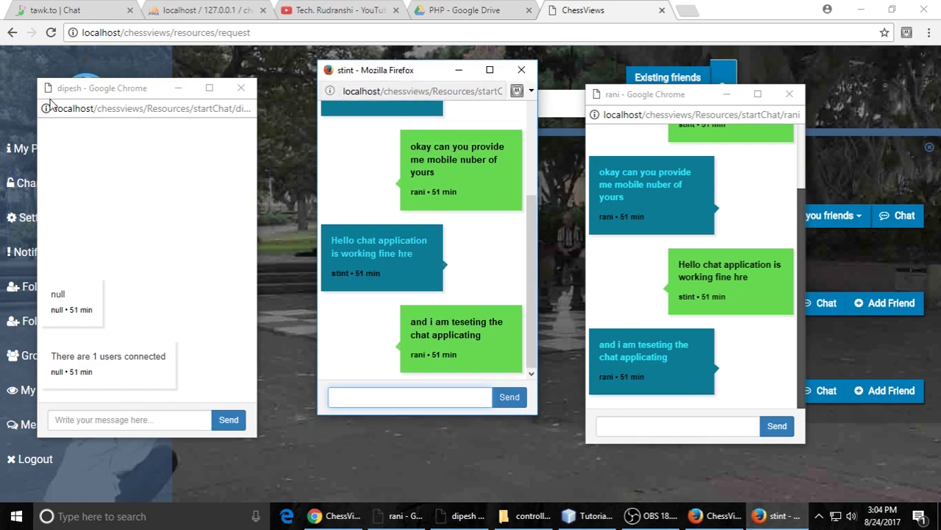
pyautogui.moveTo(109, 89); pyautogui.dragTo(137, 72)
# Send 'Hello' from both dipesh's and rani's chat windows
pyautogui.click(123, 400)
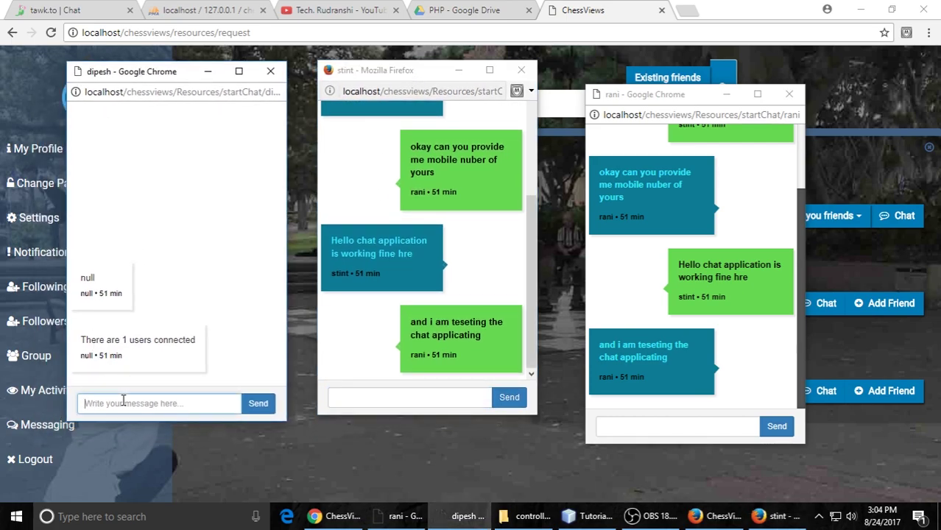
pyautogui.write('Hello')
pyautogui.press('Return')
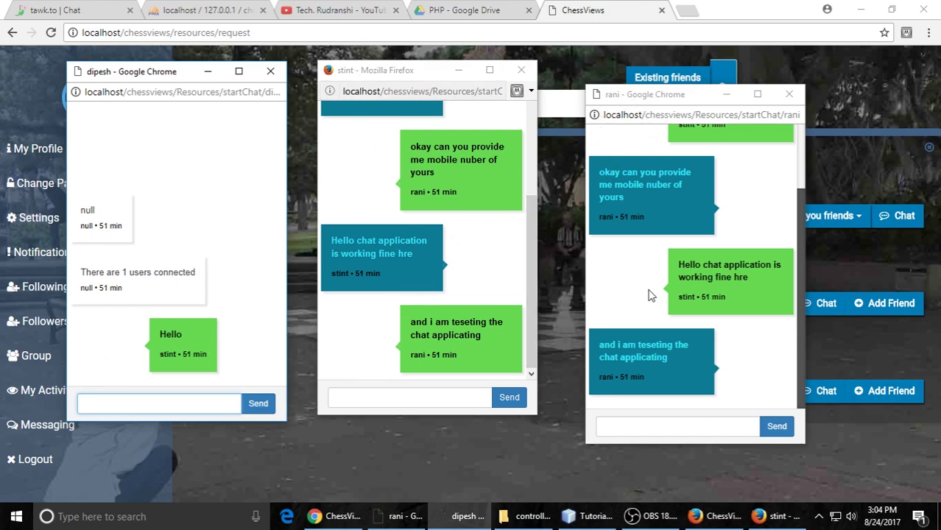
pyautogui.click(633, 432)
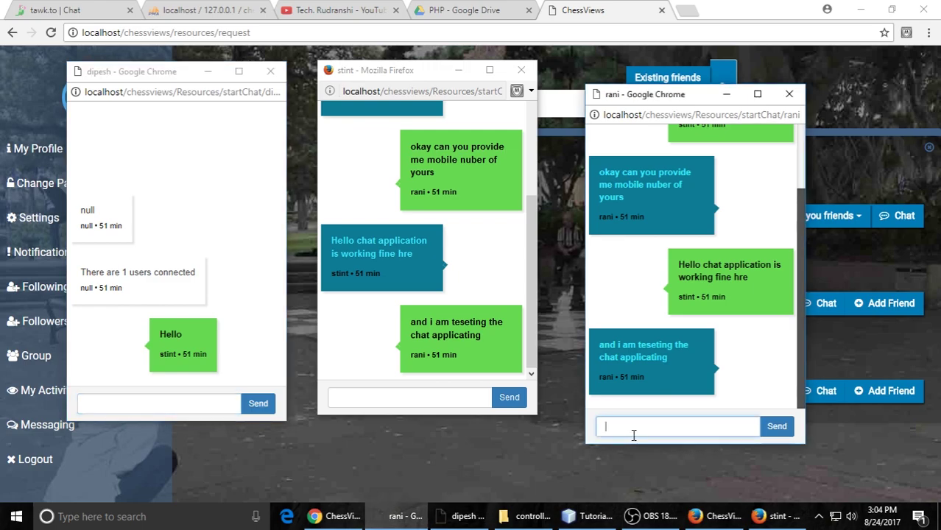
pyautogui.write('Hello')
pyautogui.press('Return')
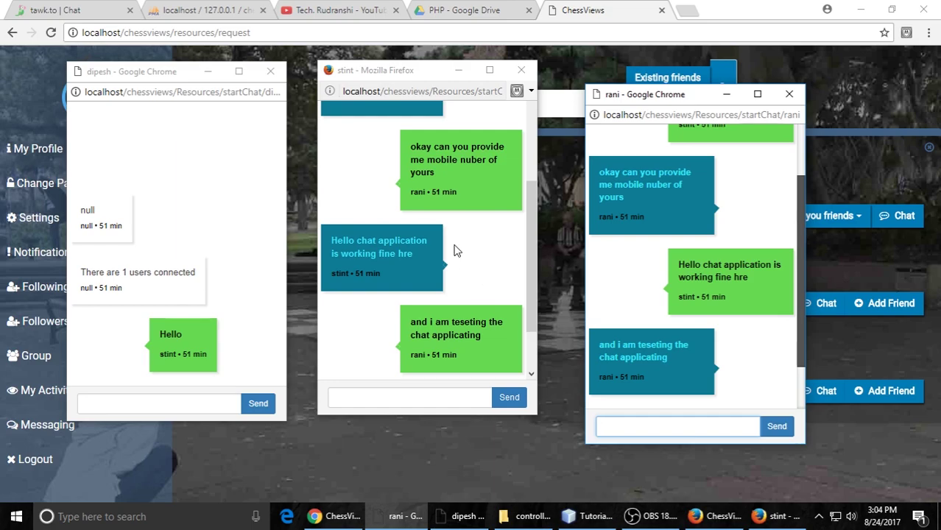
pyautogui.scroll(-2, 455, 248)
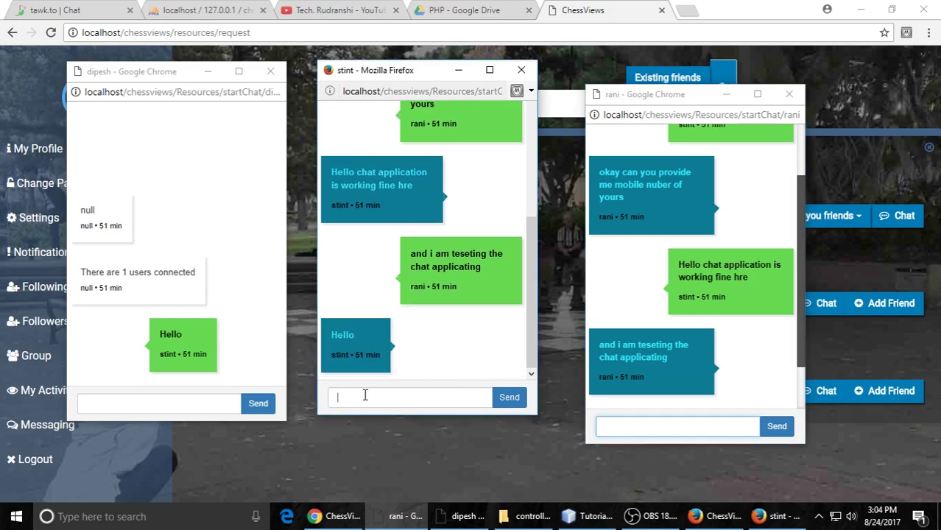
# Send 'Hi stint how are you' from stint's chat window
pyautogui.click(364, 396)
pyautogui.write('Hi s')
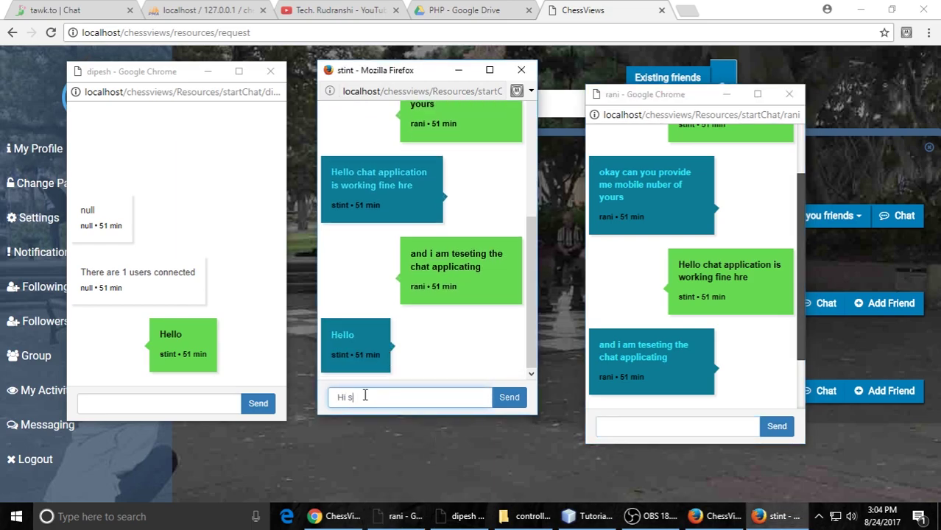
pyautogui.write('tint how are ')
pyautogui.write('you')
pyautogui.press('Return')
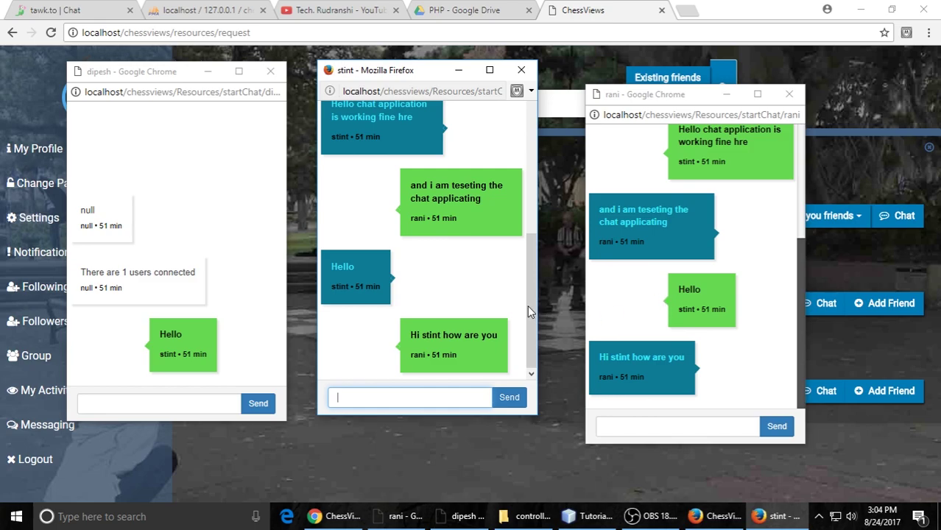
# Post 'its working fine' in dipesh's chat and nudge rani's popup up and left
pyautogui.click(121, 402)
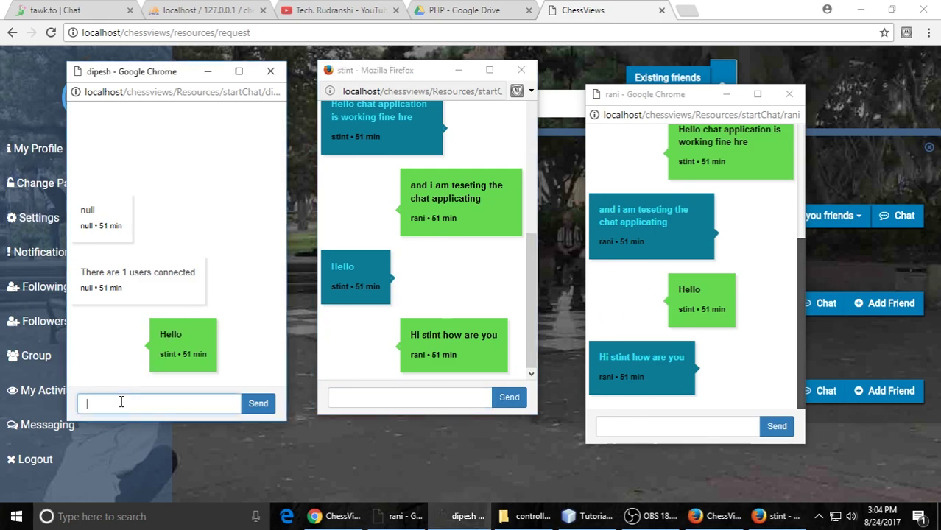
pyautogui.write('its')
pyautogui.write(' working fine')
pyautogui.press('Return')
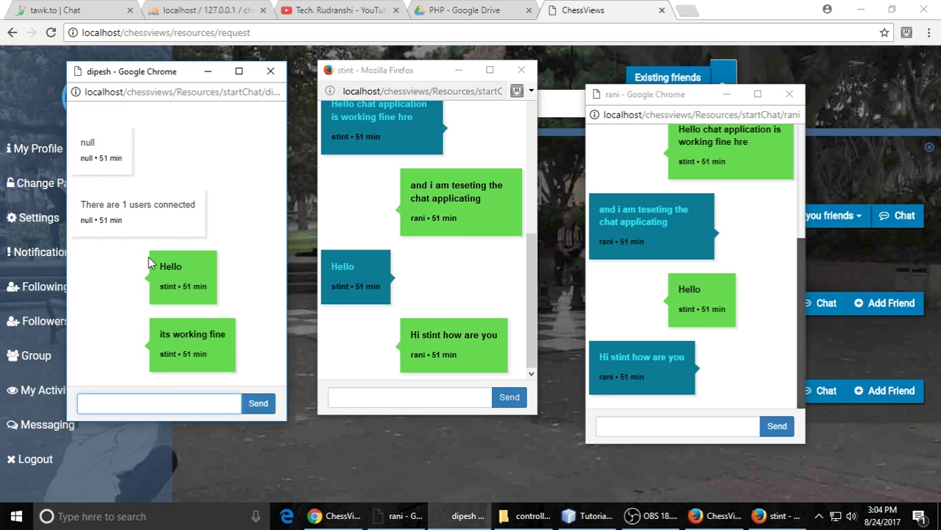
pyautogui.moveTo(626, 100); pyautogui.dragTo(599, 77)
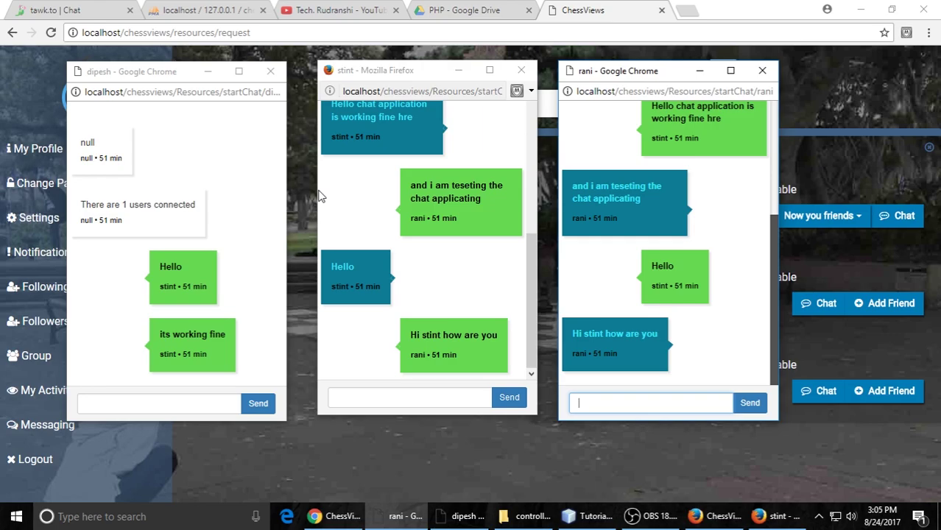
# Switch to the Tech Rudranshi YouTube channel tab to reach techrudranshi.com
pyautogui.click(318, 9)
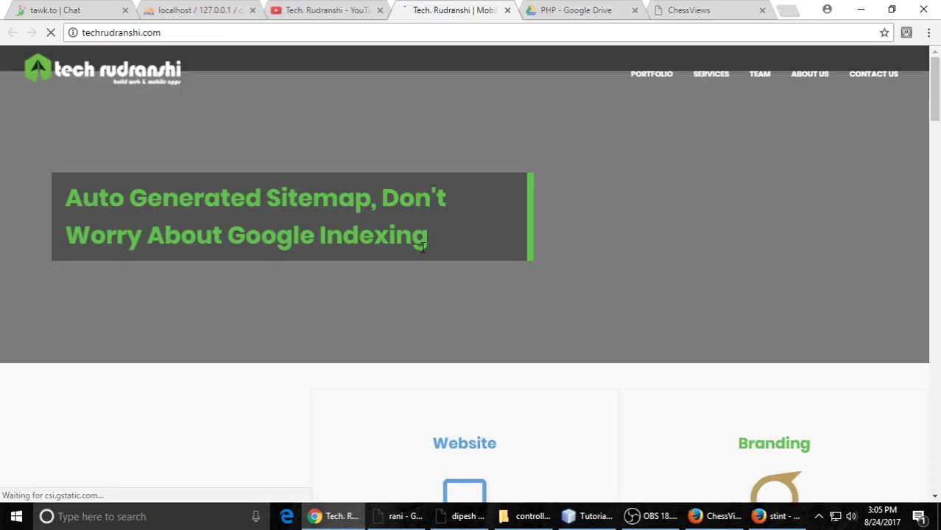
pyautogui.scroll(-3, 439, 261)
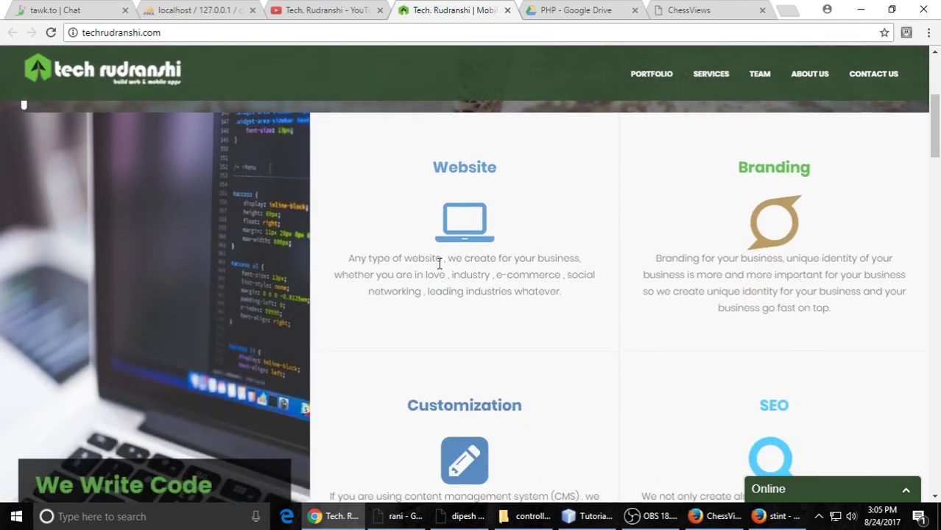
pyautogui.scroll(-3, 432, 269)
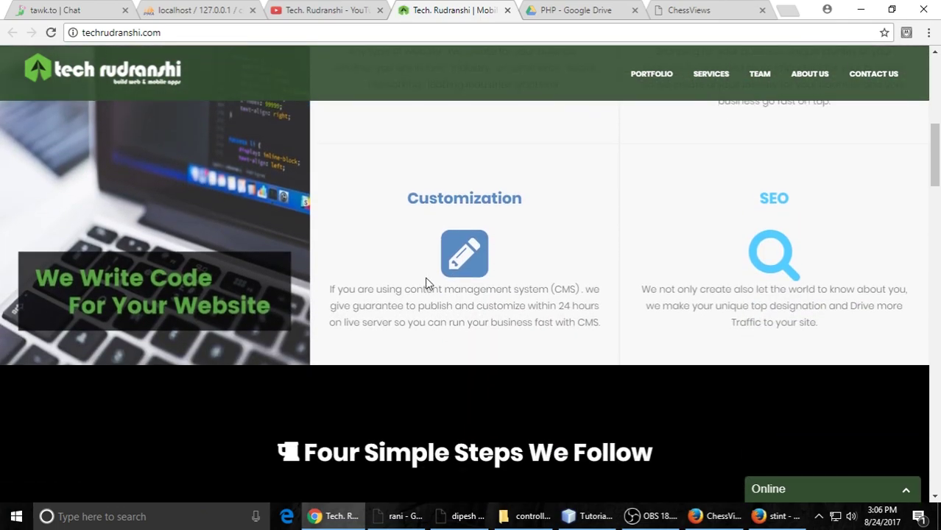
pyautogui.scroll(-2, 427, 284)
pyautogui.scroll(-3, 427, 283)
pyautogui.scroll(-3, 427, 283)
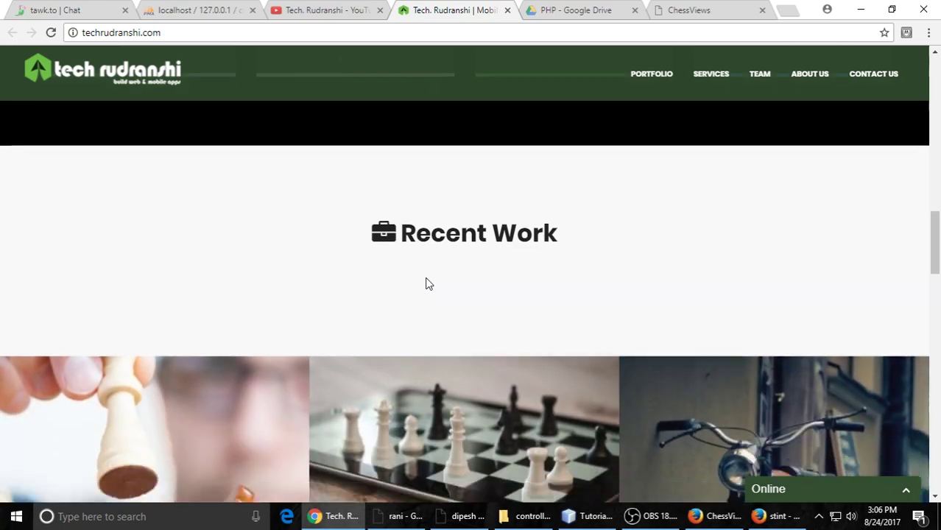
pyautogui.scroll(-3, 427, 284)
pyautogui.scroll(8, 425, 280)
pyautogui.scroll(9, 423, 274)
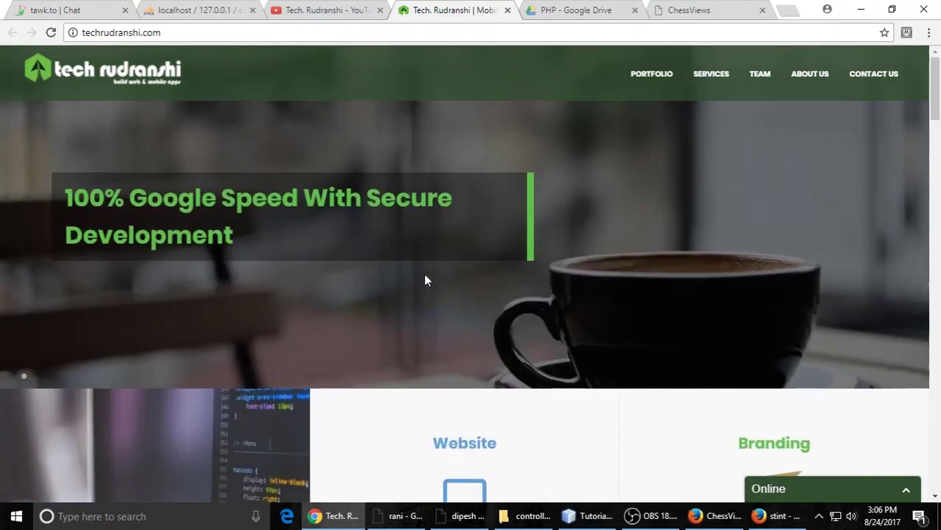
# Switch to the Tech. Rudranshi YouTube tab, then bring the stint, rani and dipesh chats back in front
pyautogui.click(327, 10)
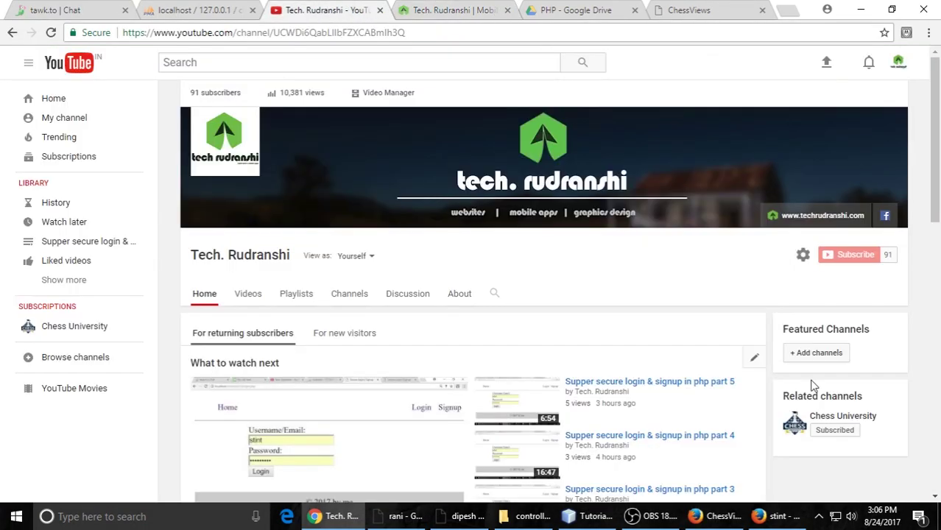
pyautogui.click(769, 515)
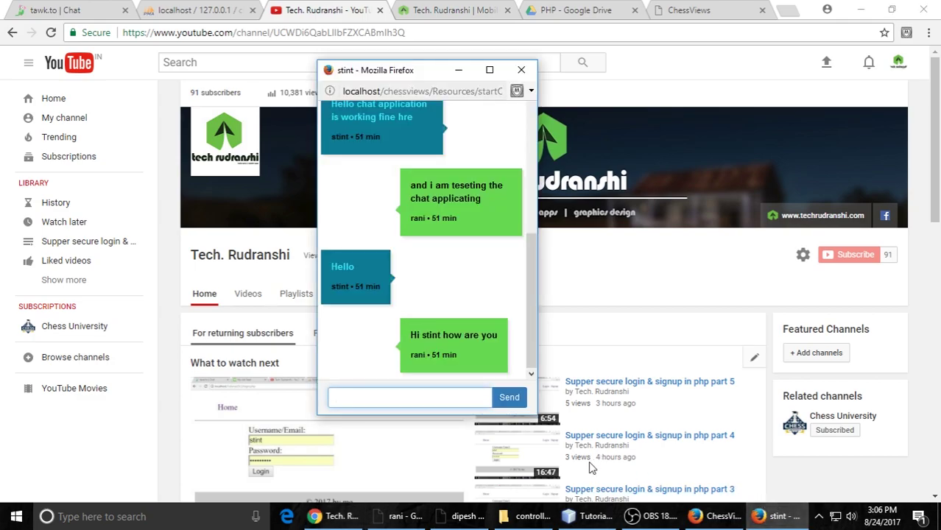
pyautogui.click(405, 515)
pyautogui.click(466, 515)
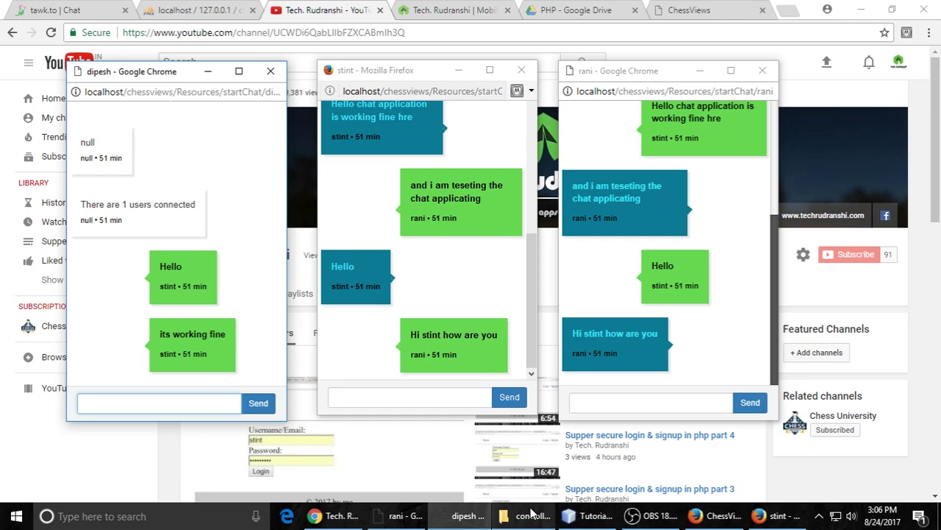
# Return to the ChessViews friends page with the dipesh, stint and rani chats in front
pyautogui.click(354, 515)
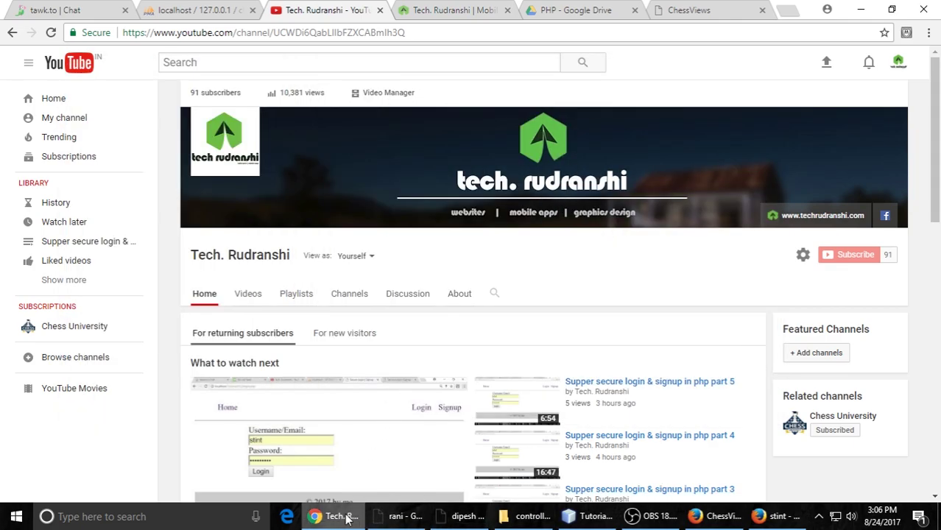
pyautogui.click(684, 9)
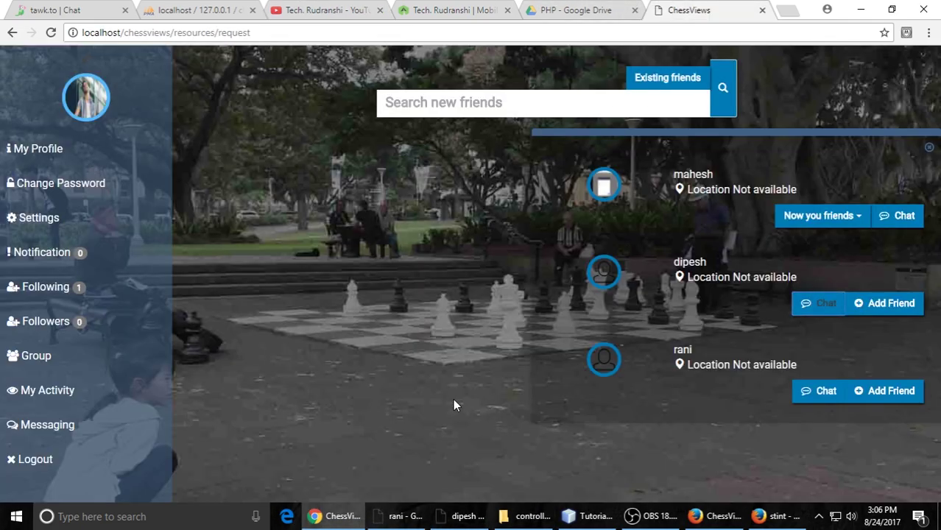
pyautogui.click(401, 516)
pyautogui.click(464, 516)
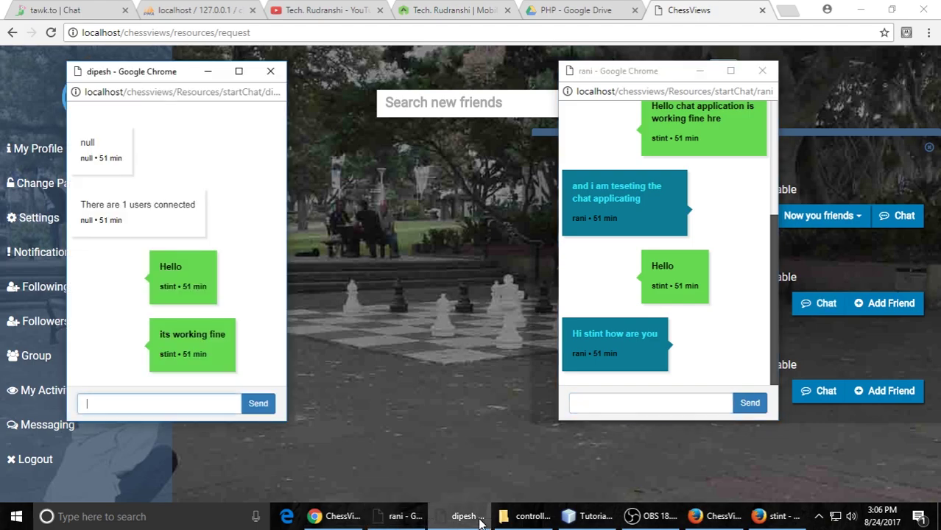
pyautogui.click(776, 516)
# Reposition the dipesh and stint chat windows into a side-by-side row
pyautogui.moveTo(175, 78); pyautogui.dragTo(190, 76)
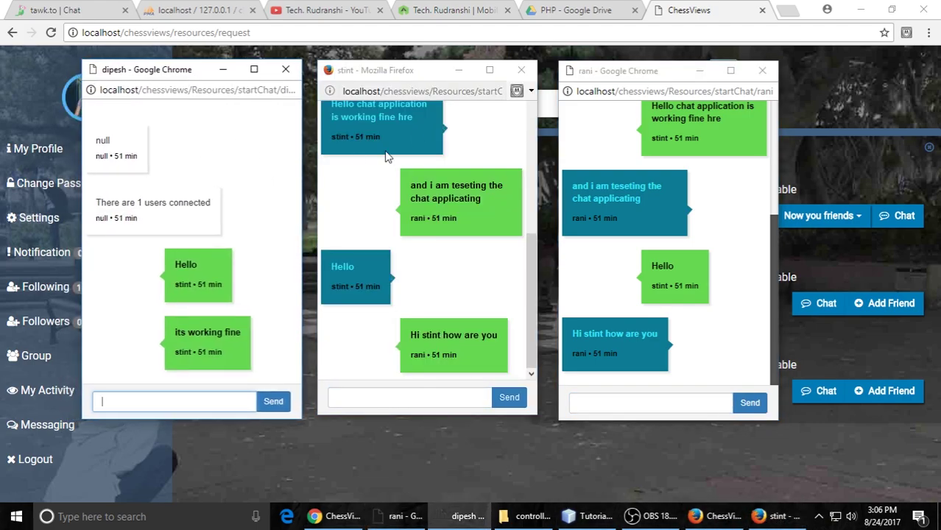
pyautogui.moveTo(180, 71); pyautogui.dragTo(157, 68)
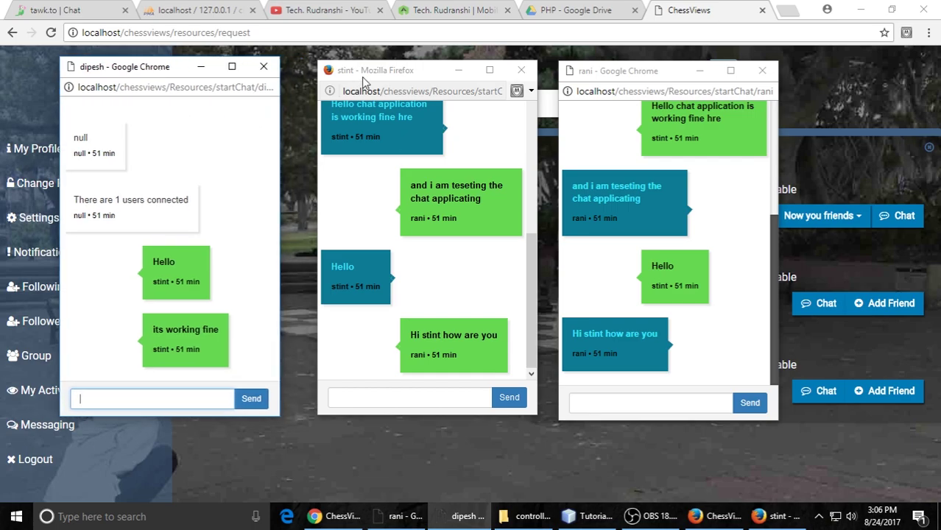
pyautogui.moveTo(386, 70)
pyautogui.mouseDown()
pyautogui.moveTo(341, 61)
pyautogui.moveTo(366, 68)
pyautogui.mouseUp()
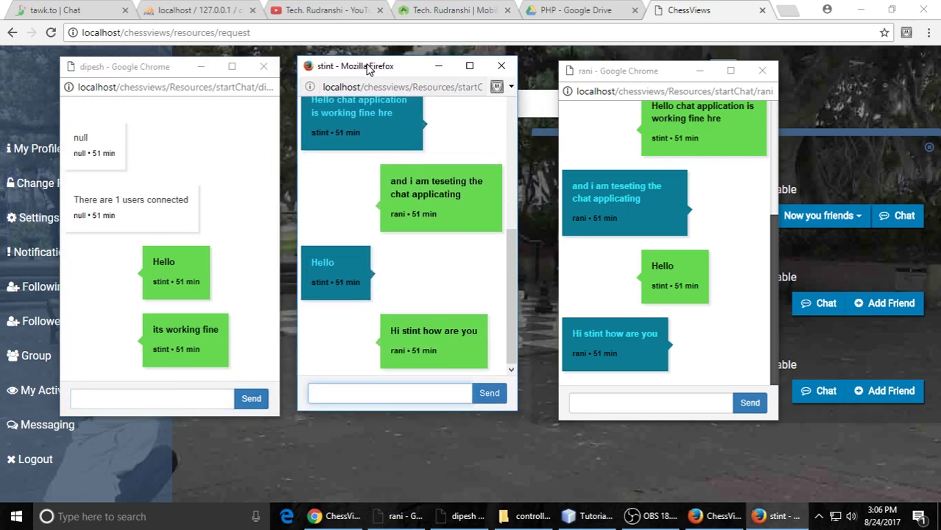